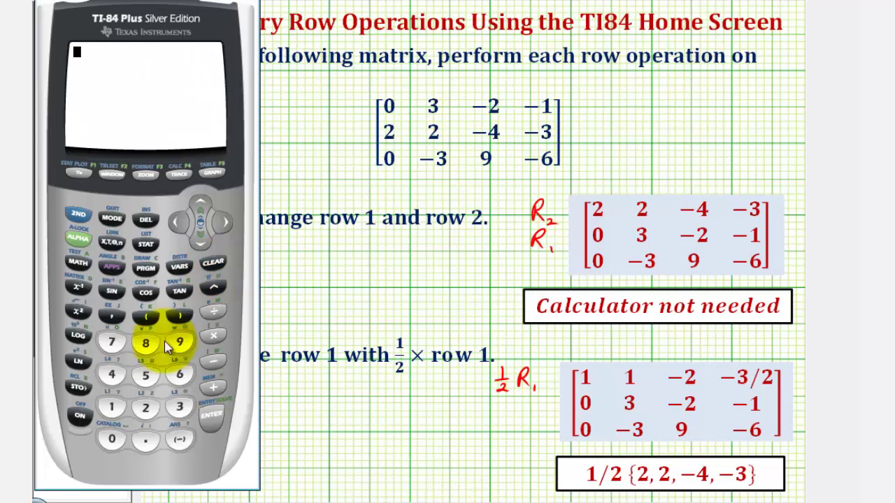
# Enter and evaluate 1/2{2,2,-4,-3} on the home screen
pyautogui.click(111, 406)
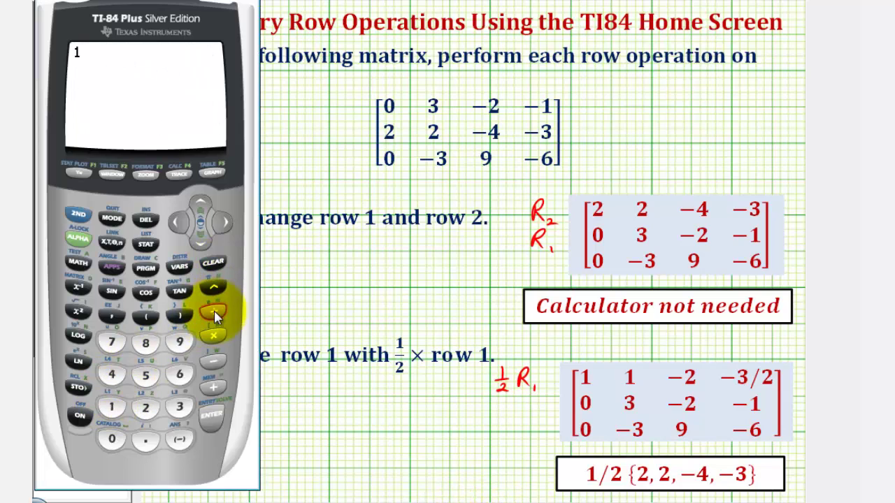
pyautogui.click(214, 316)
pyautogui.click(145, 406)
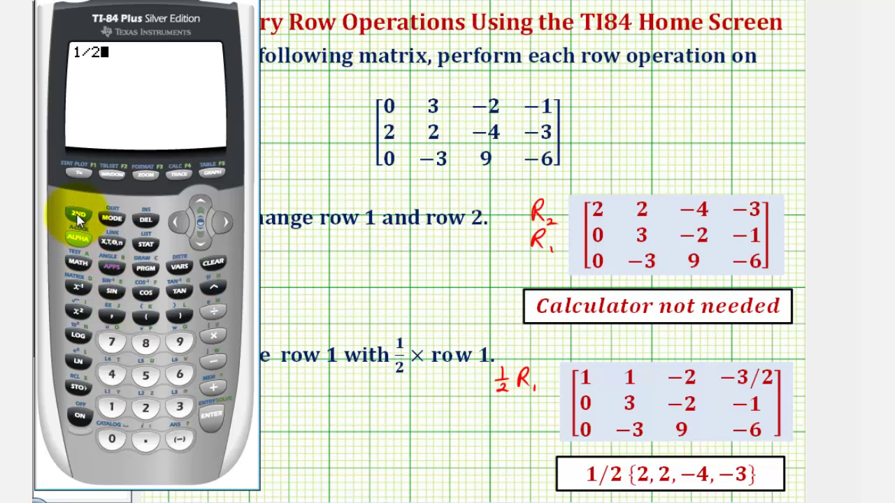
pyautogui.click(146, 316)
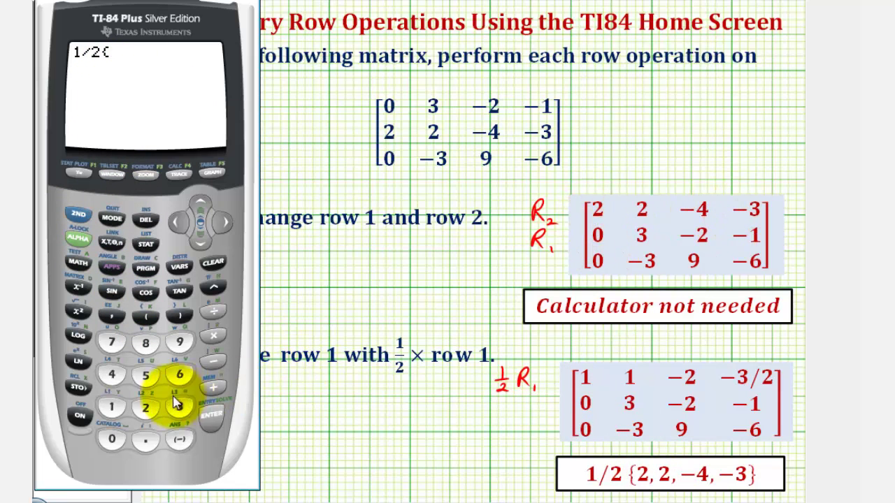
pyautogui.click(145, 407)
pyautogui.click(112, 316)
pyautogui.click(146, 407)
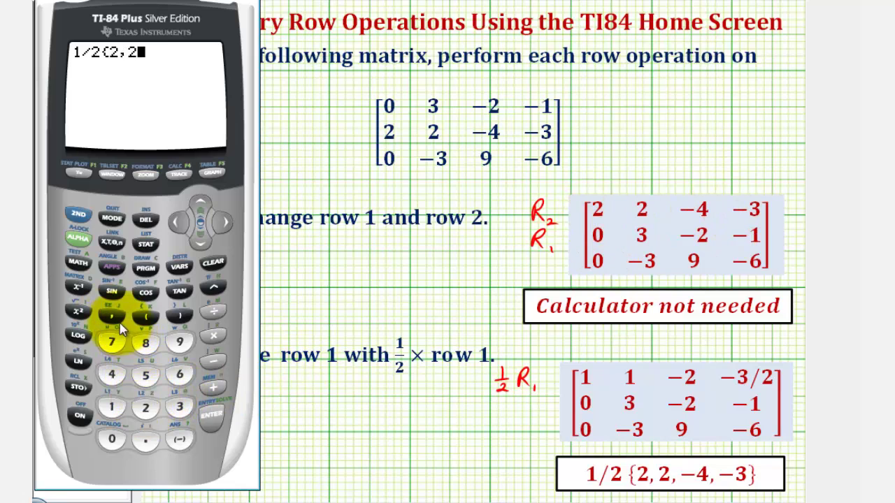
pyautogui.click(114, 318)
pyautogui.click(179, 439)
pyautogui.click(111, 376)
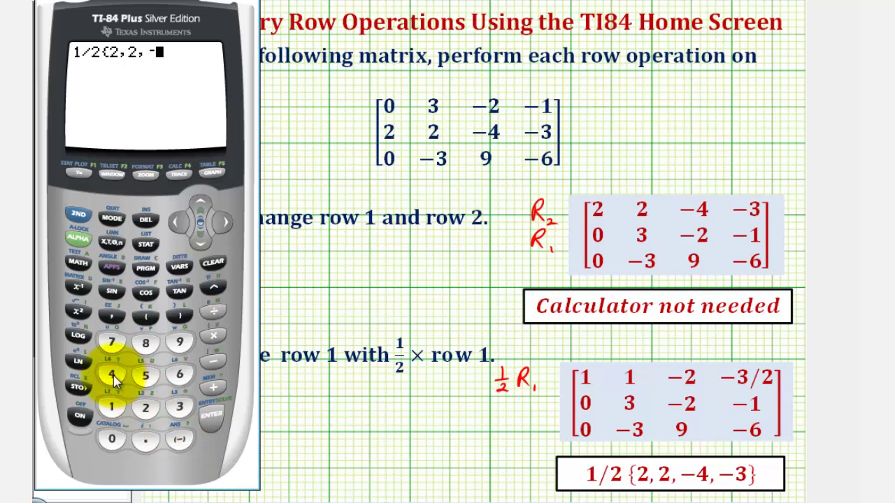
pyautogui.click(112, 316)
pyautogui.click(179, 439)
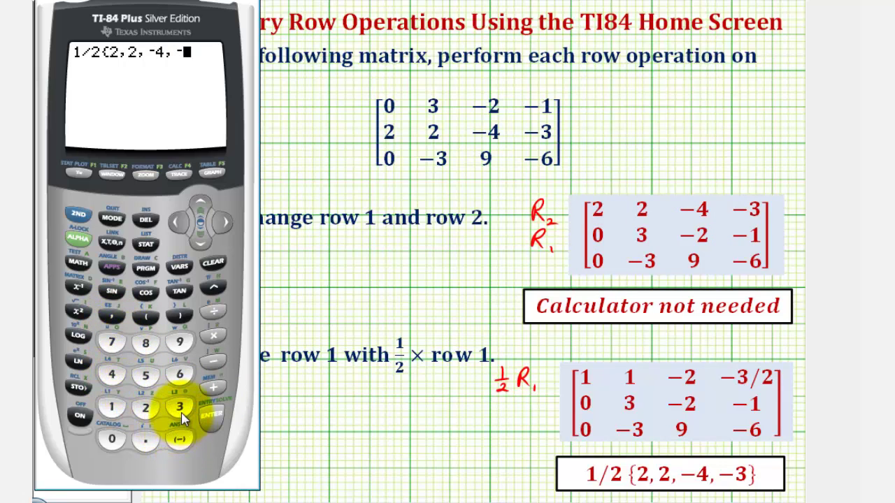
pyautogui.click(179, 407)
pyautogui.click(79, 214)
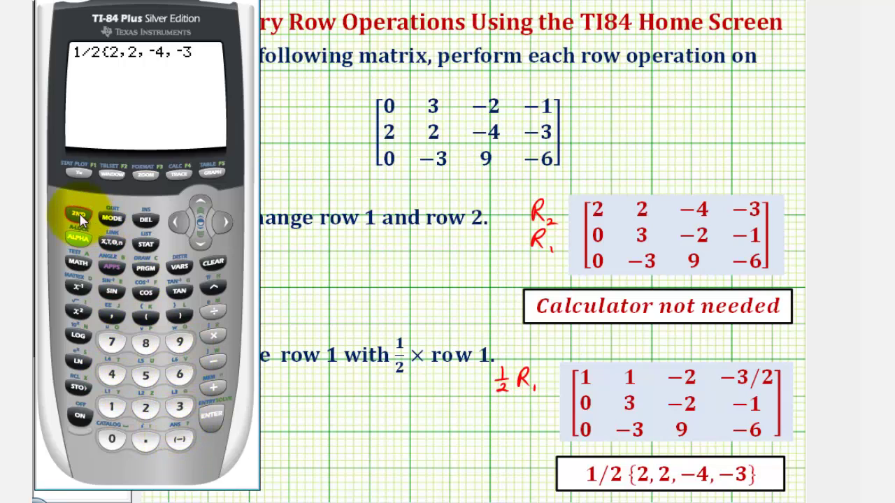
pyautogui.click(179, 316)
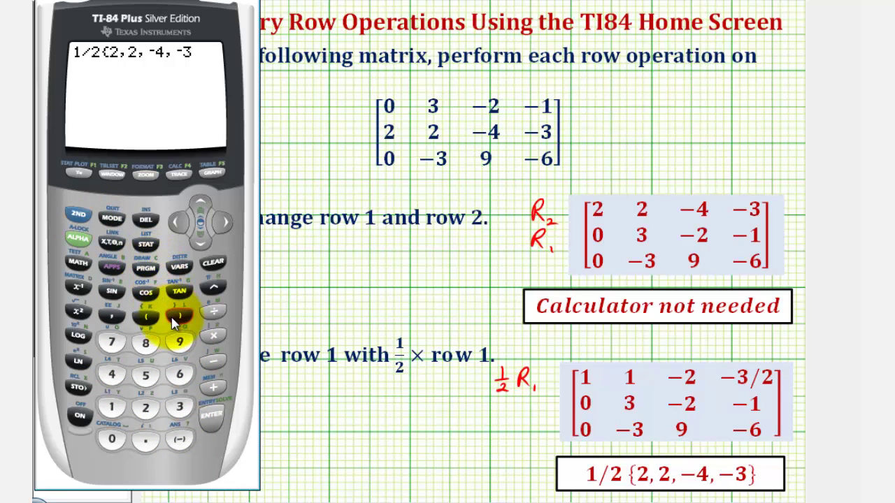
pyautogui.click(211, 415)
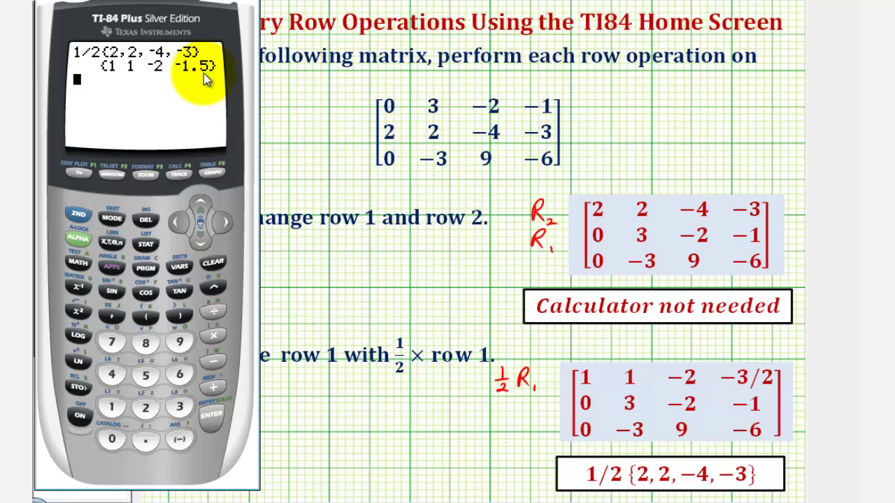
# Convert the answer to fractions, {1 1 -2 -3/2}, and hide the calculator
pyautogui.click(78, 261)
pyautogui.click(208, 415)
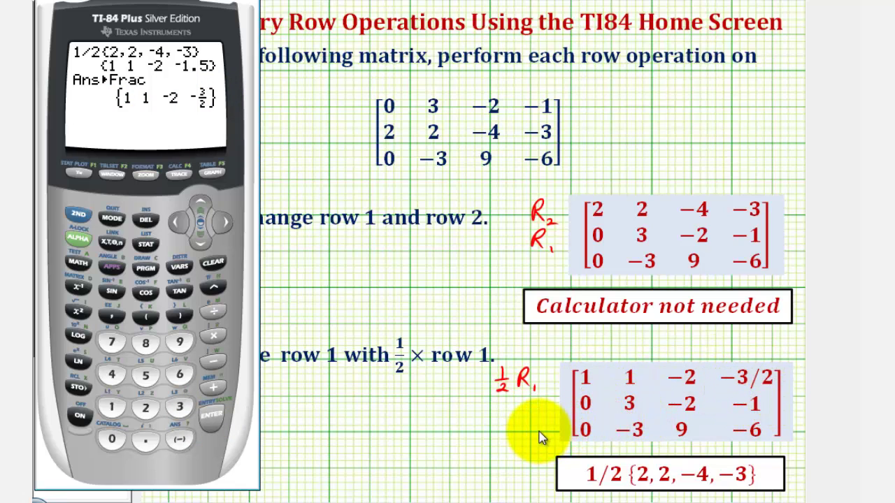
pyautogui.click(94, 259)
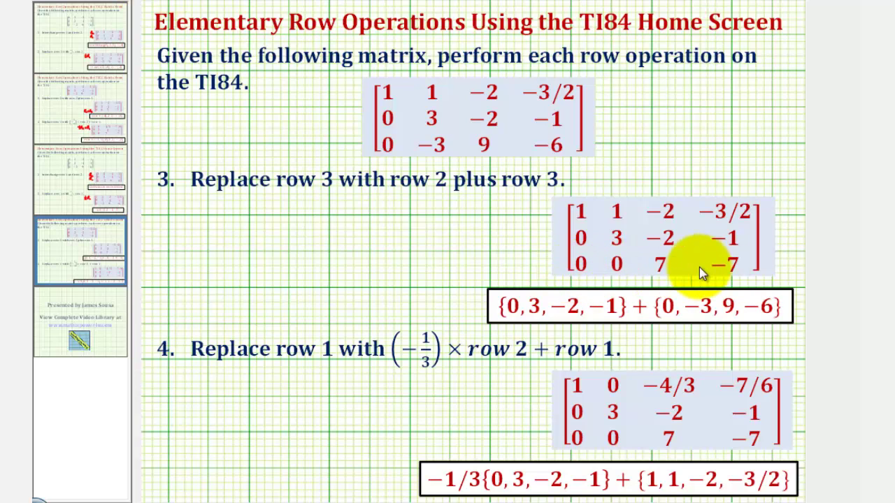
# Handwrite R2+R3 in red ink above the list sum on the next slide
pyautogui.moveTo(483, 258)
pyautogui.mouseDown()
pyautogui.moveTo(492, 272)
pyautogui.moveTo(506, 267)
pyautogui.moveTo(535, 279)
pyautogui.mouseUp()
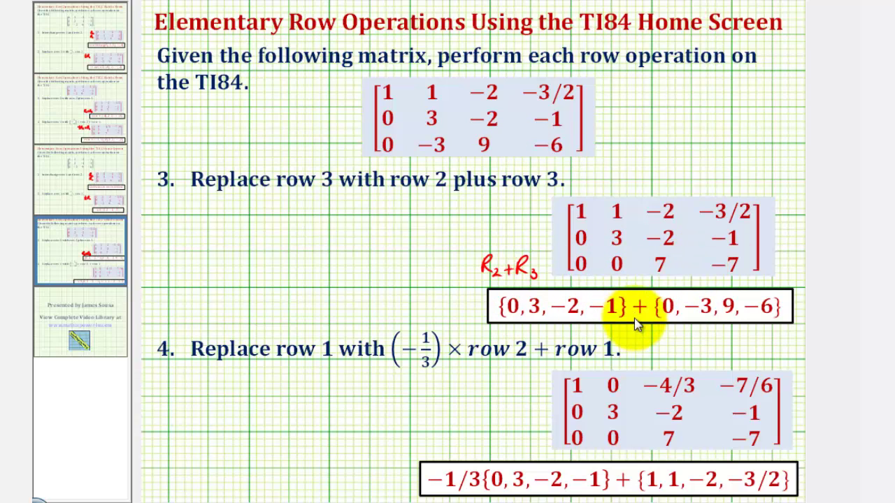
# Bring back the calculator and enter the list {0,3,-2,-1}
pyautogui.click(442, 494)
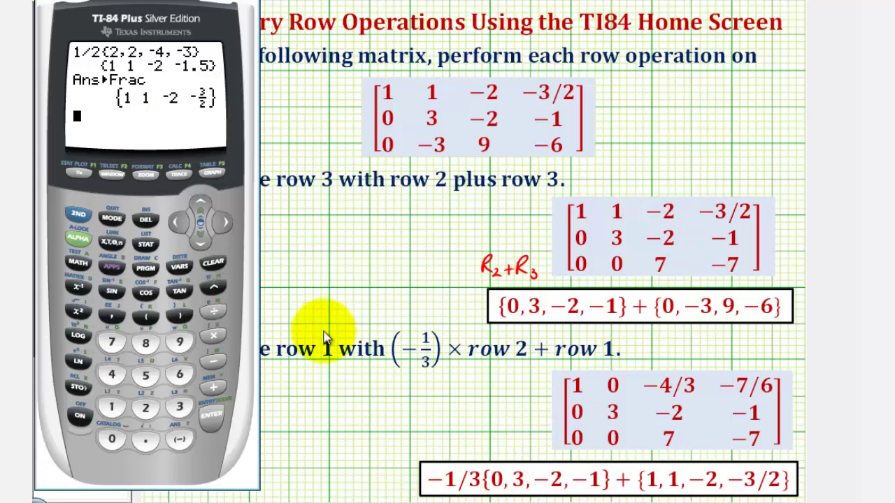
pyautogui.click(78, 213)
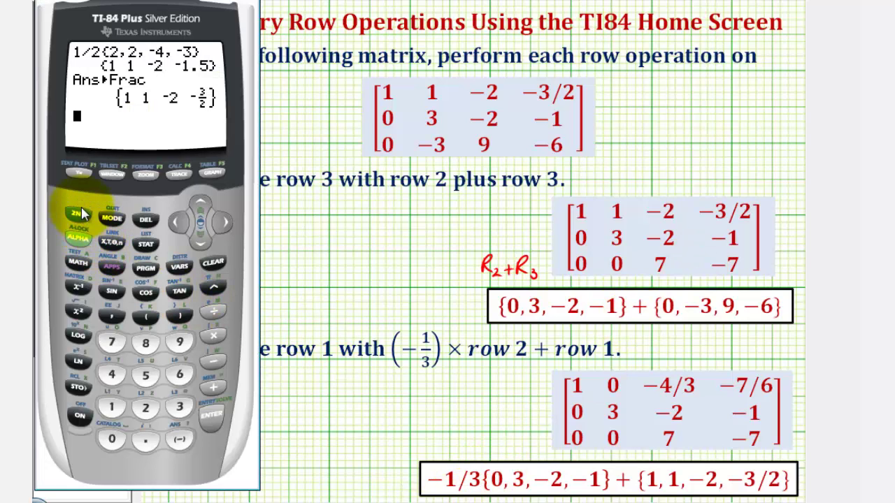
pyautogui.click(146, 316)
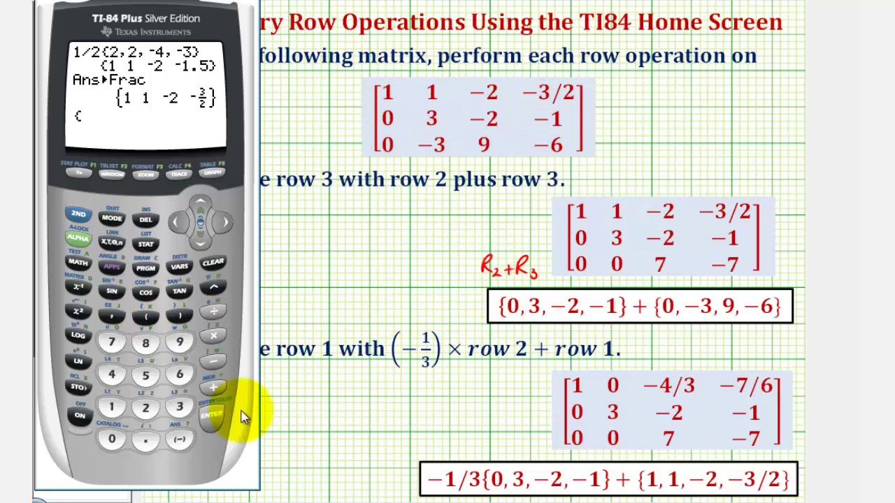
pyautogui.click(112, 440)
pyautogui.click(112, 318)
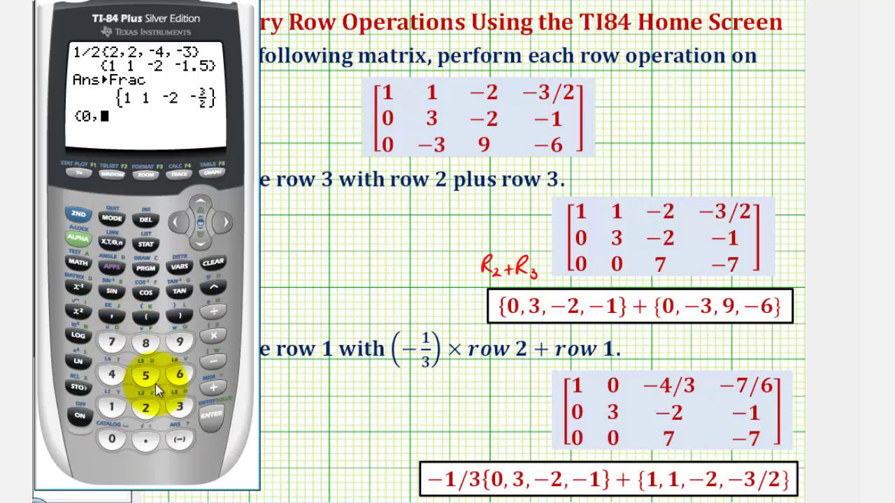
pyautogui.click(179, 407)
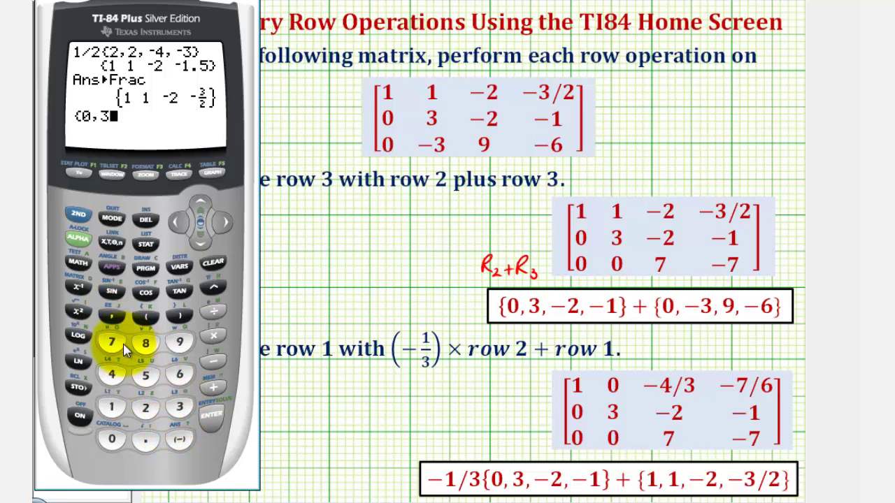
pyautogui.click(109, 310)
pyautogui.click(175, 439)
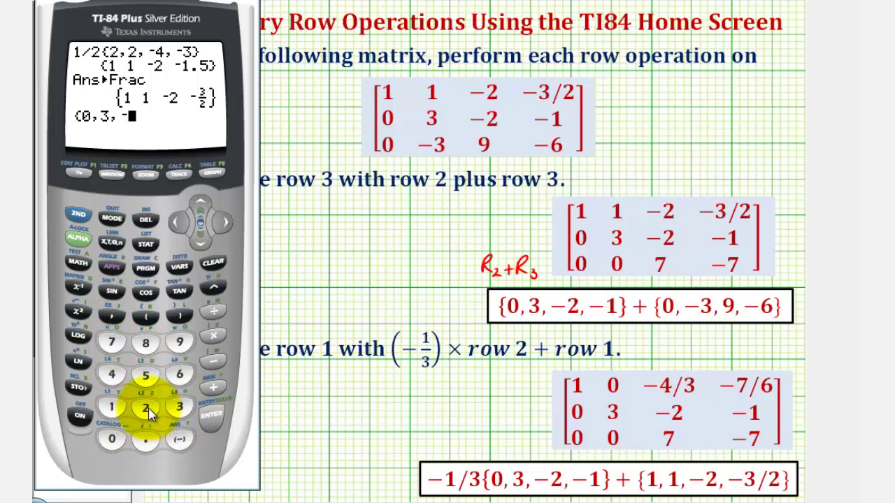
pyautogui.click(146, 407)
pyautogui.click(112, 316)
pyautogui.click(174, 440)
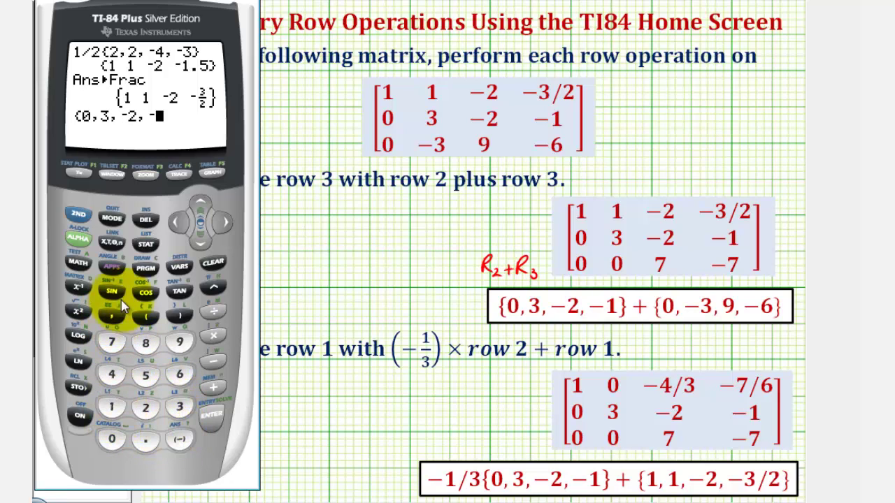
pyautogui.click(112, 407)
pyautogui.click(78, 214)
pyautogui.click(181, 318)
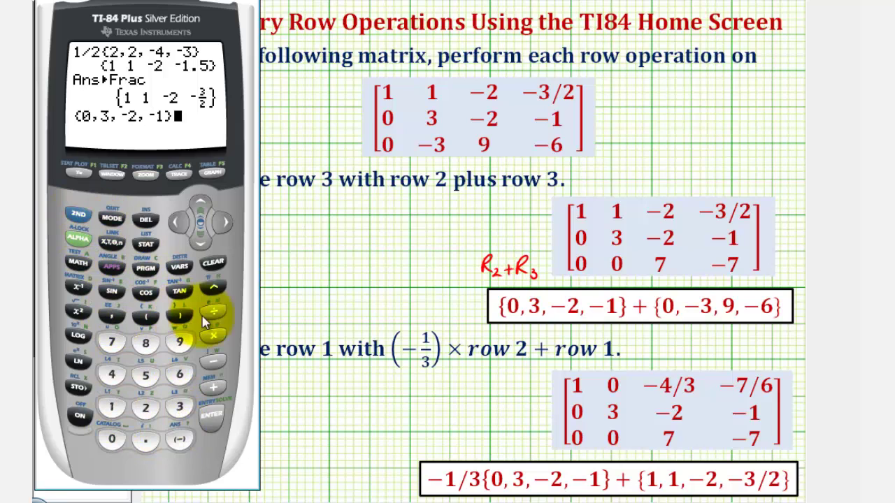
# Add {0,-3,9,-6} and evaluate to get {0 0 7 -7}, then return to the slide
pyautogui.click(213, 386)
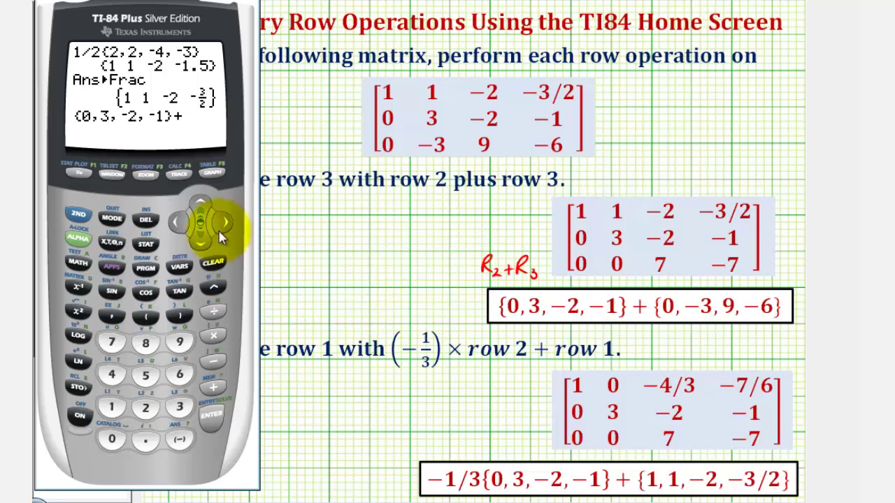
pyautogui.click(85, 224)
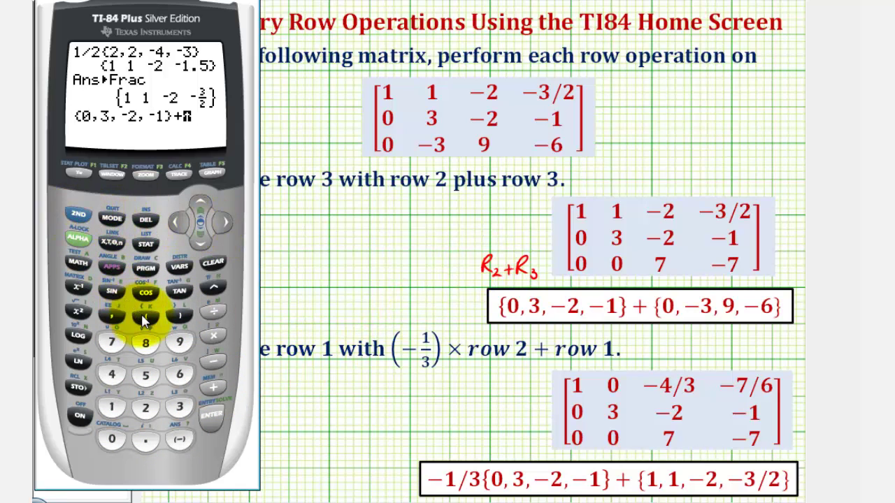
pyautogui.click(112, 439)
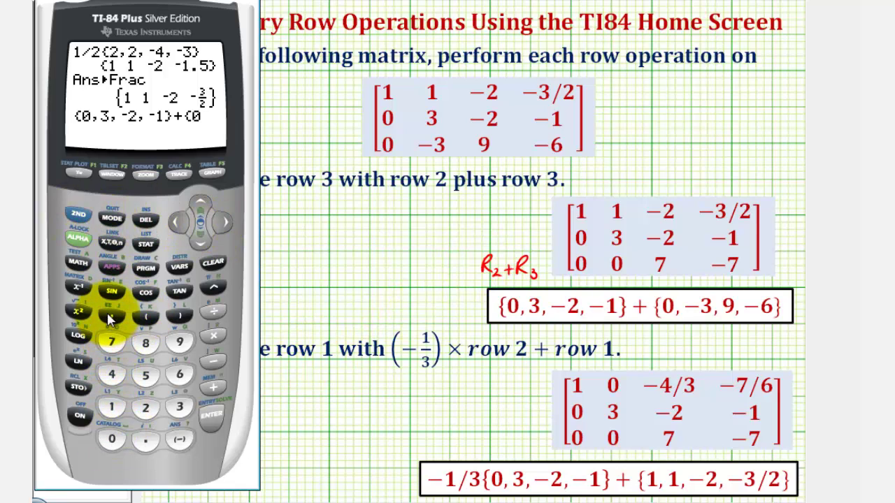
pyautogui.click(179, 439)
pyautogui.click(179, 407)
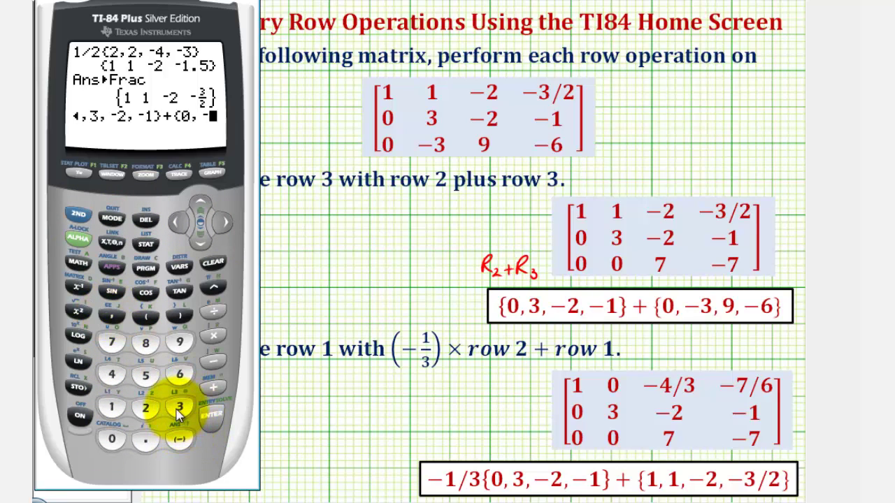
pyautogui.click(112, 316)
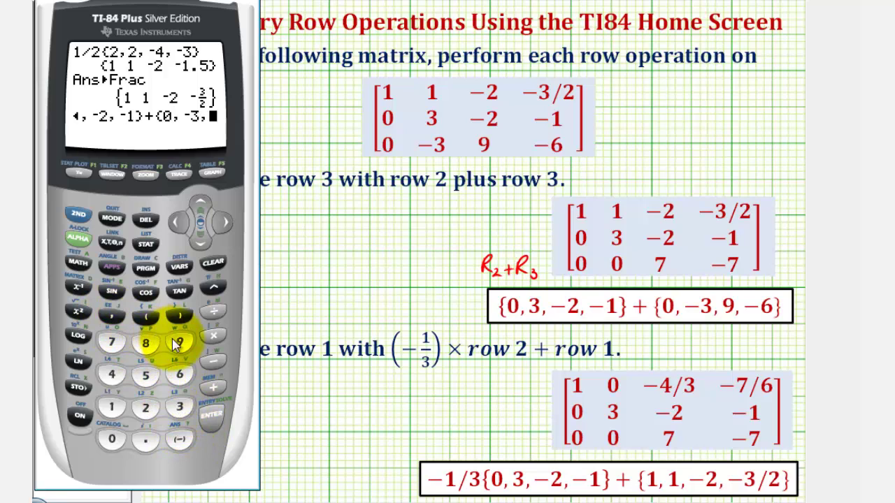
pyautogui.click(112, 316)
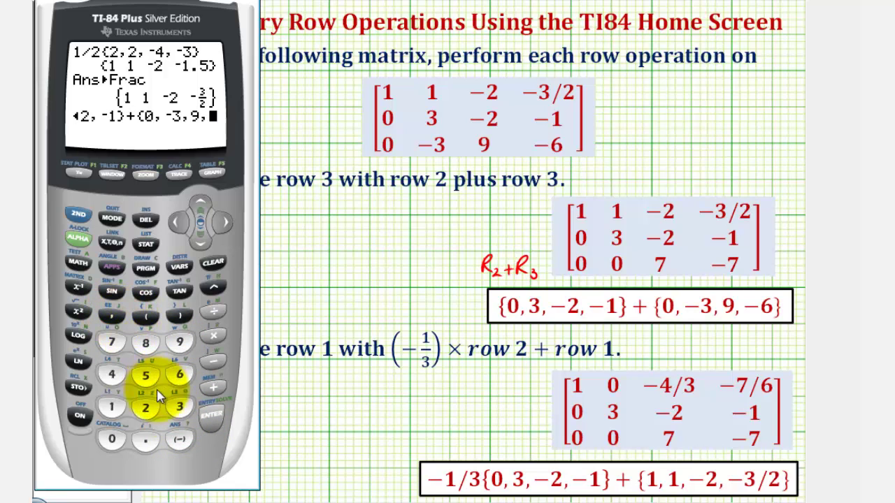
pyautogui.click(179, 438)
pyautogui.click(179, 375)
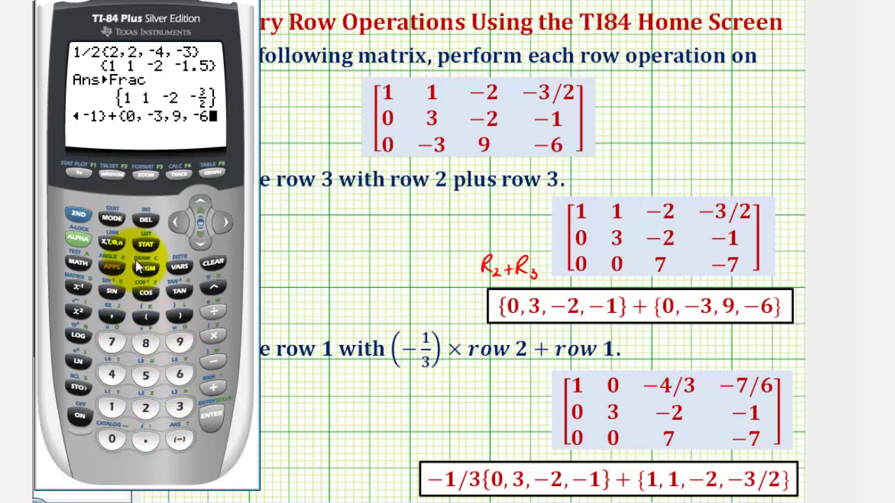
pyautogui.click(79, 217)
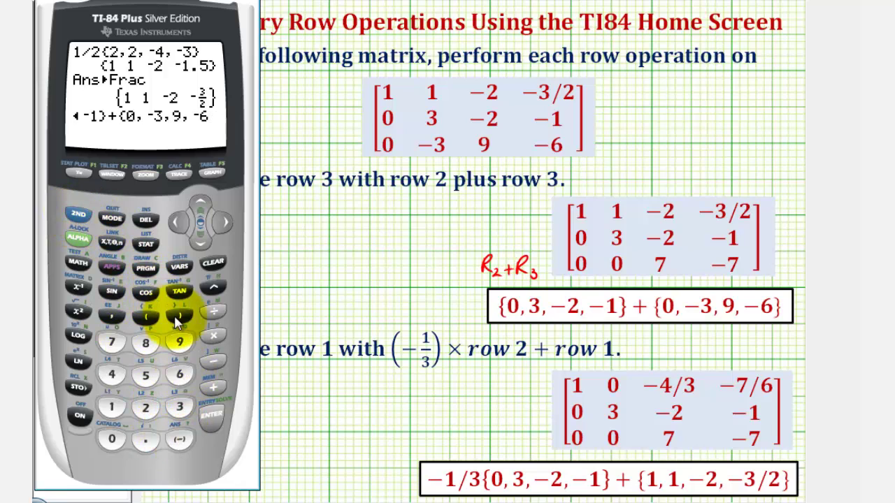
pyautogui.click(212, 411)
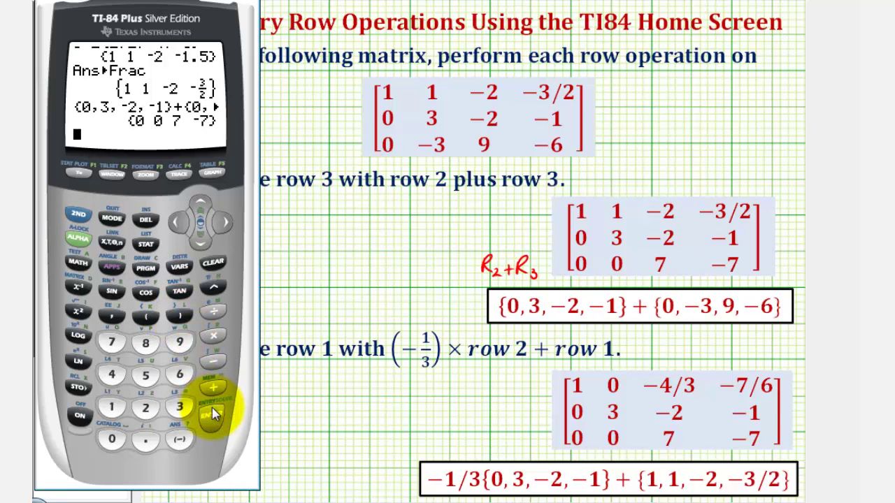
pyautogui.click(179, 222)
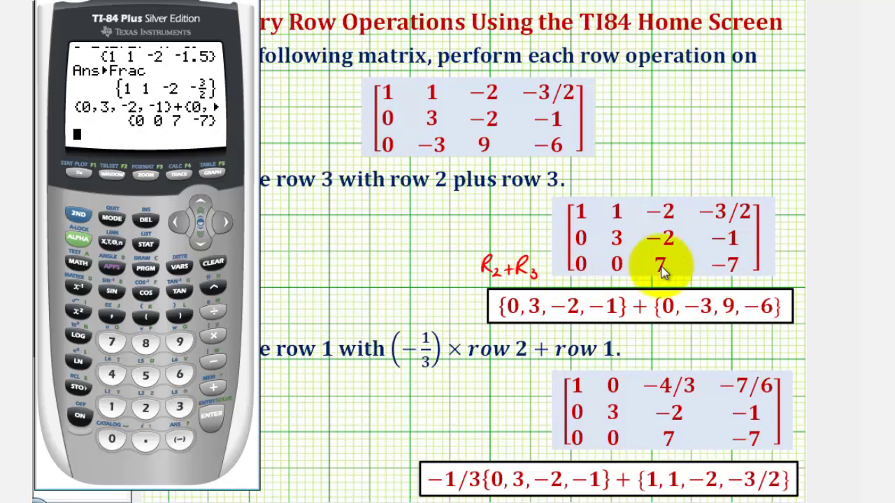
pyautogui.click(667, 347)
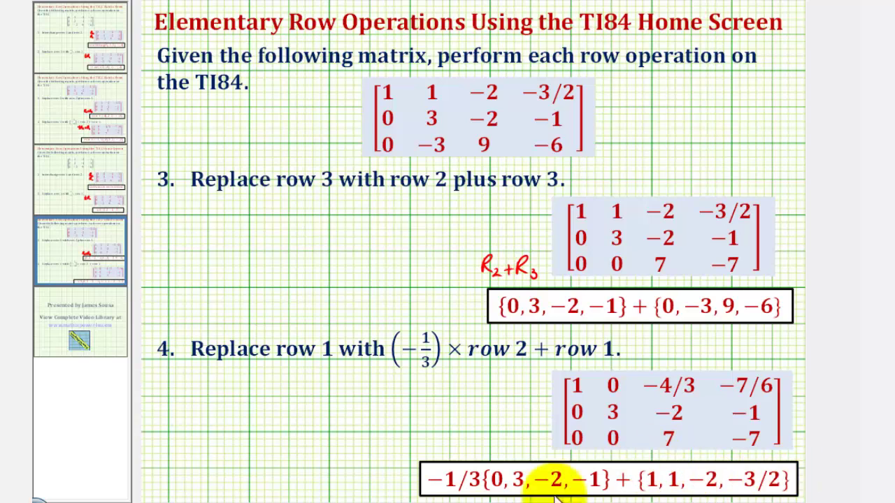
pyautogui.hotkey('alt', 'Tab')
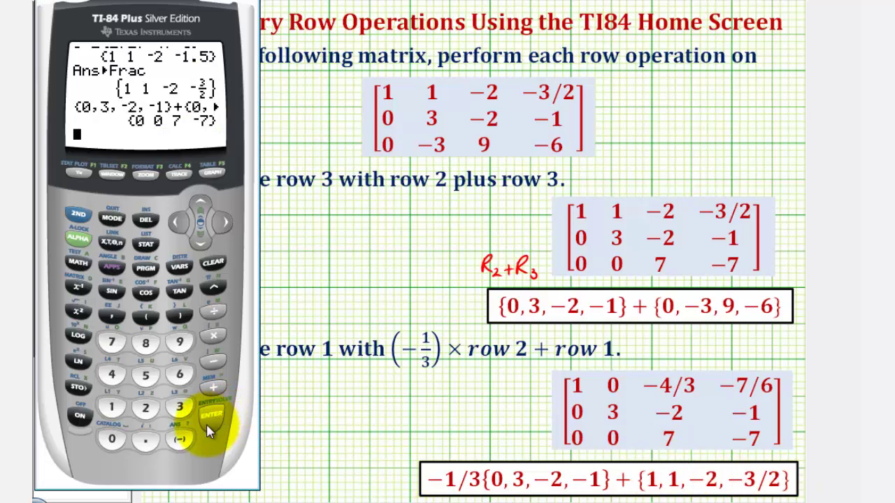
# Enter the scaled row -1/3{0,3,-2,-1} on the home screen
pyautogui.click(180, 440)
pyautogui.click(111, 407)
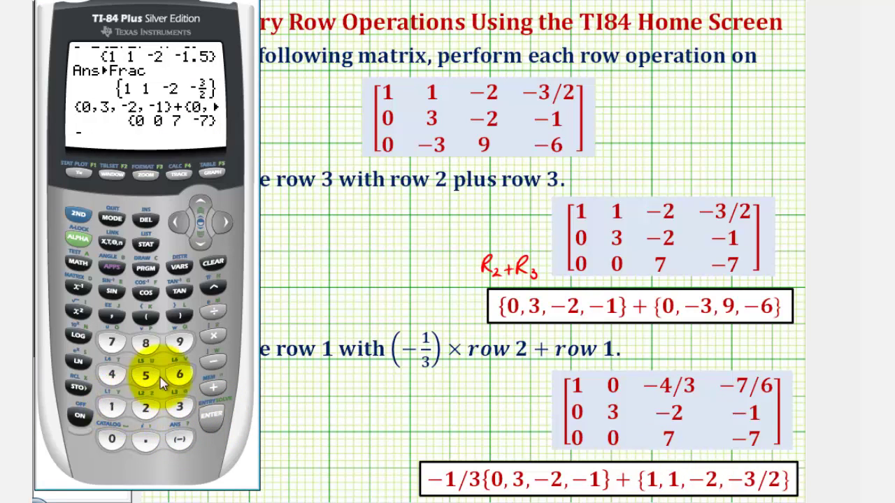
pyautogui.click(212, 312)
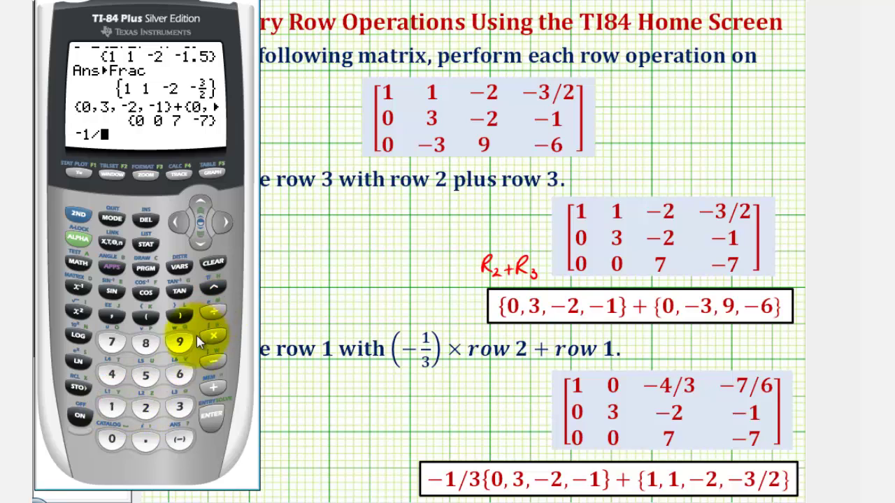
pyautogui.click(179, 406)
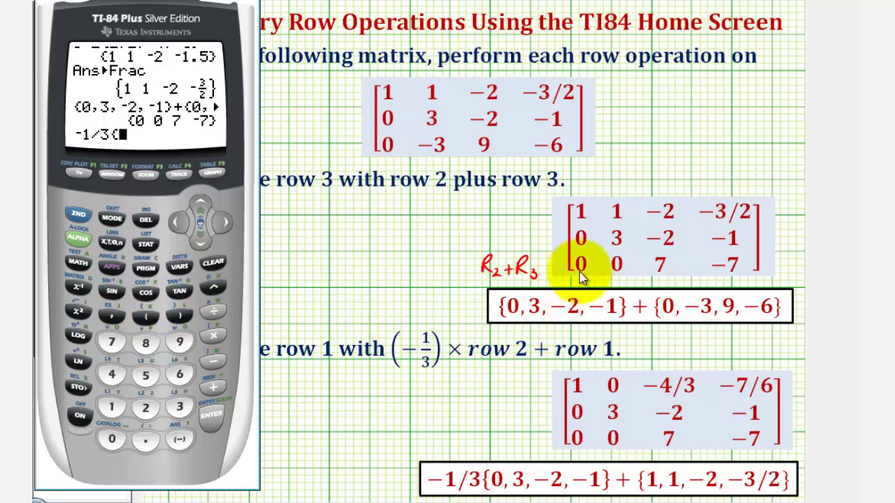
pyautogui.click(111, 439)
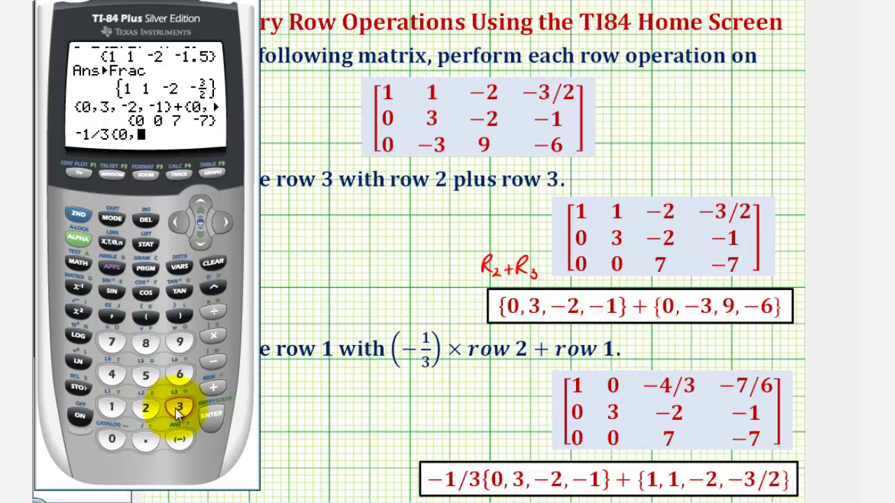
pyautogui.click(178, 410)
pyautogui.click(112, 317)
pyautogui.click(179, 439)
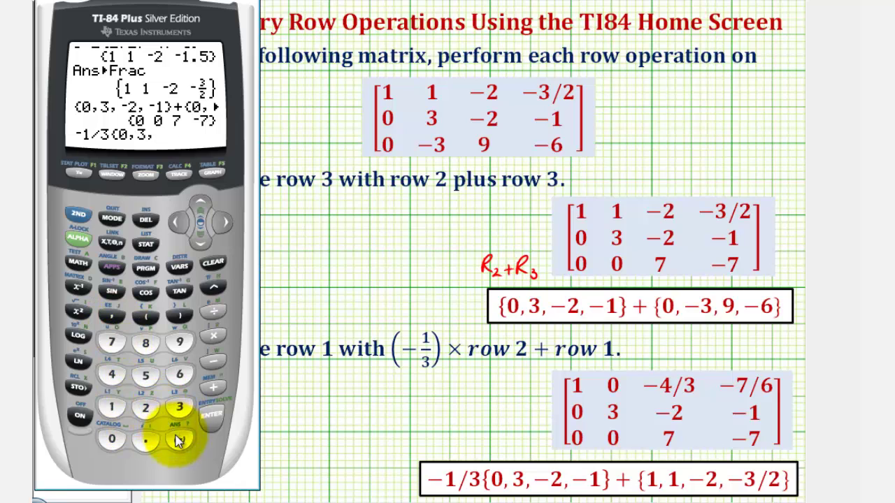
pyautogui.click(112, 317)
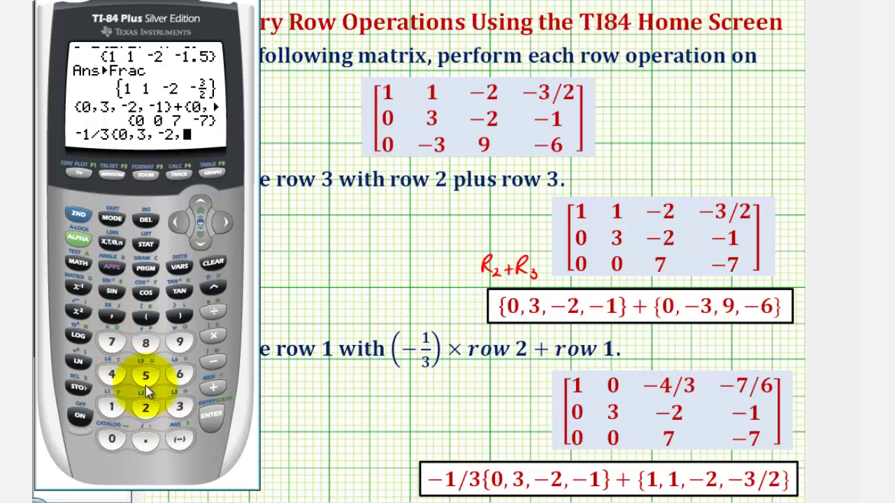
pyautogui.click(176, 439)
pyautogui.click(111, 407)
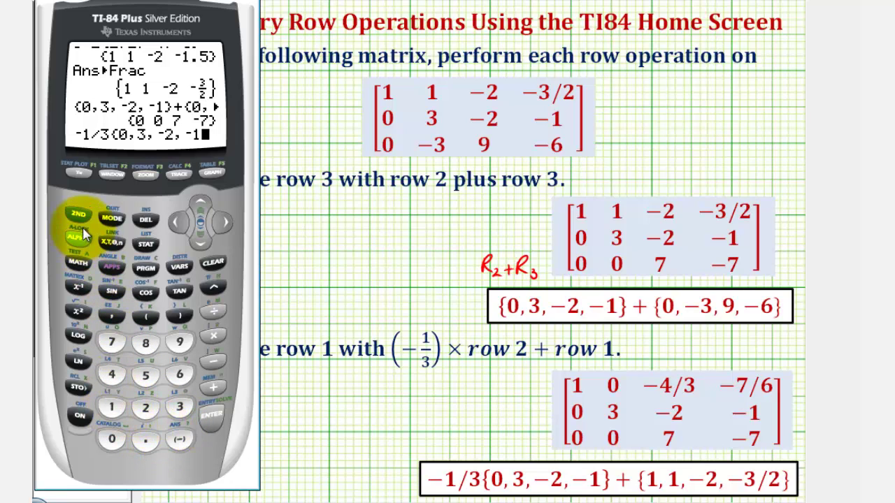
pyautogui.click(174, 321)
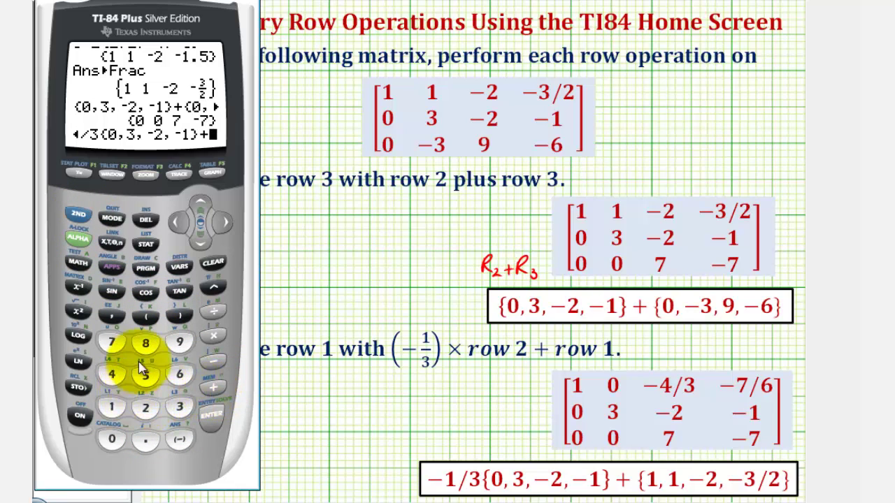
# Append + {1,1,-2,-3/2} to complete the expression
pyautogui.click(81, 221)
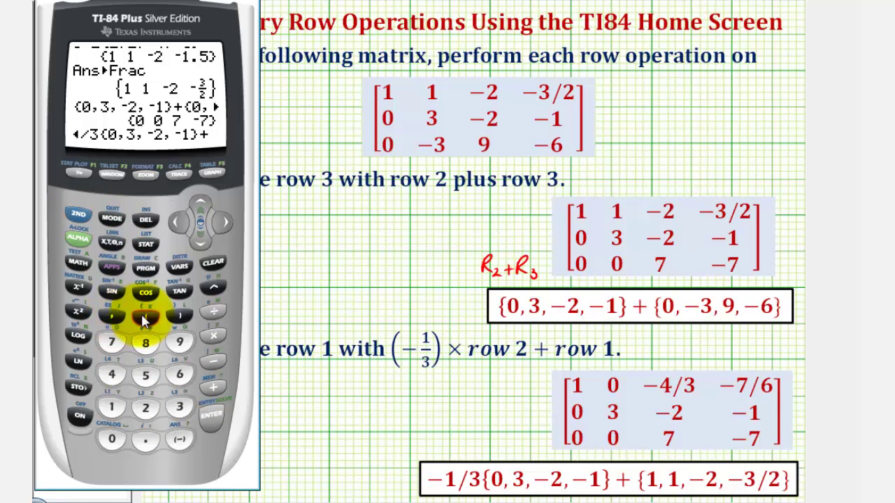
pyautogui.click(146, 317)
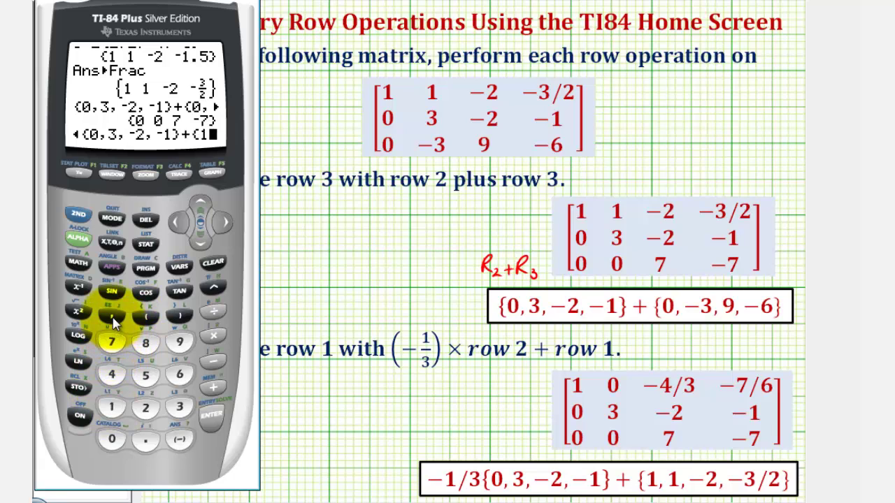
pyautogui.click(114, 321)
pyautogui.click(111, 407)
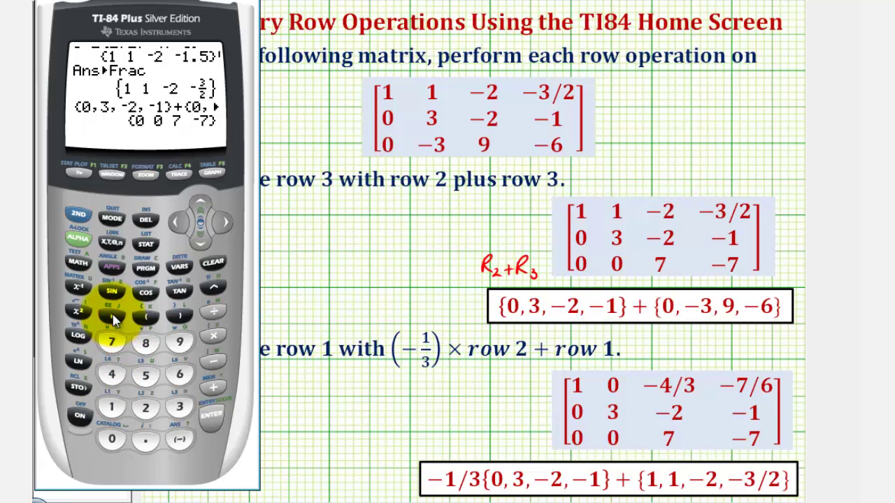
pyautogui.click(114, 320)
pyautogui.click(180, 439)
pyautogui.click(146, 407)
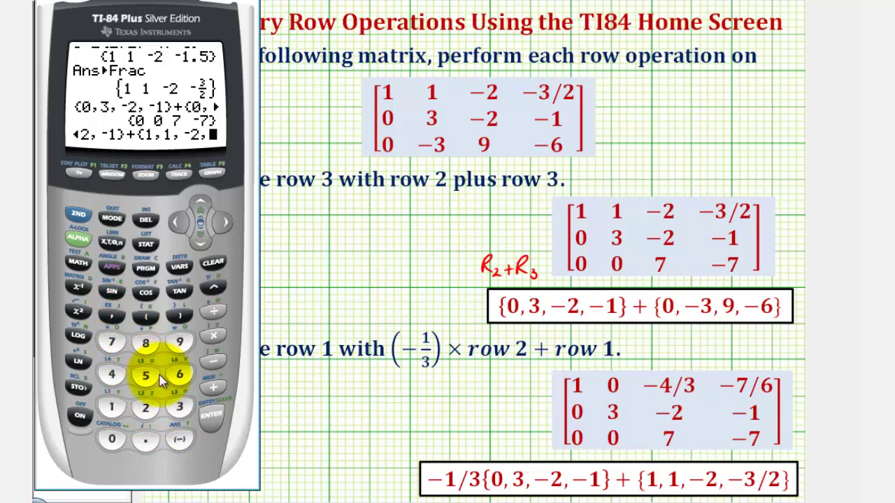
pyautogui.click(178, 435)
pyautogui.click(179, 407)
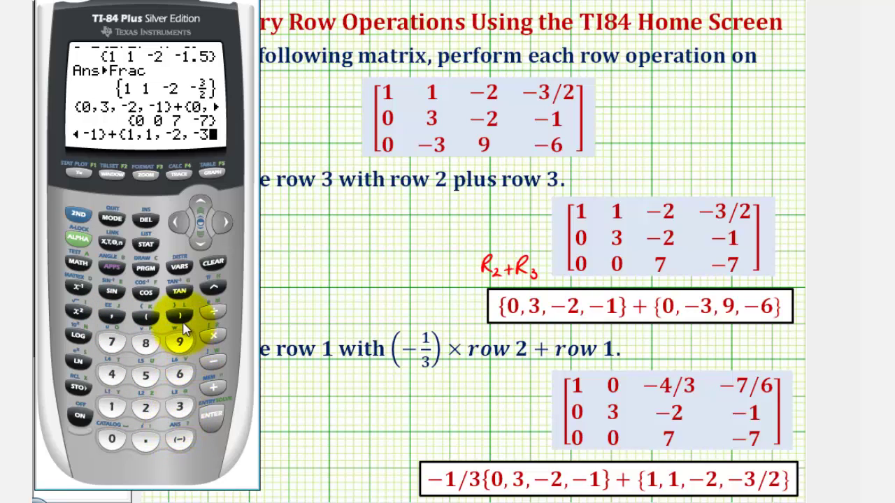
pyautogui.click(210, 316)
pyautogui.click(146, 407)
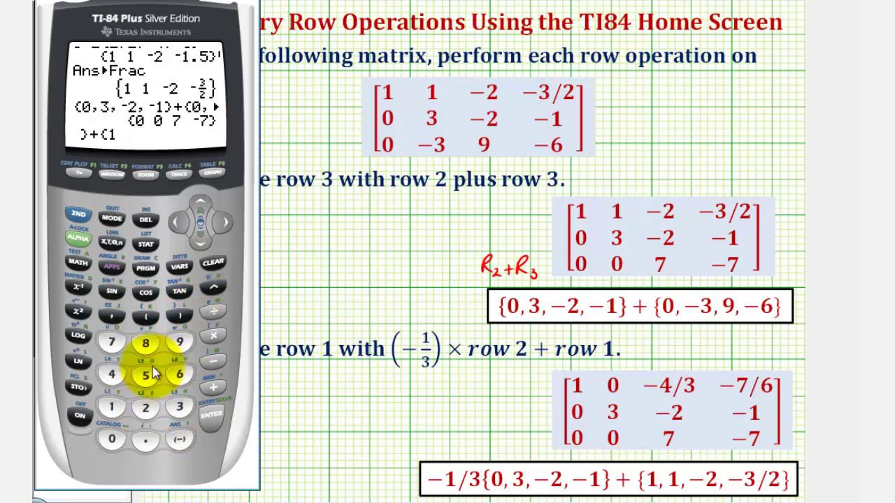
pyautogui.click(79, 214)
pyautogui.click(176, 316)
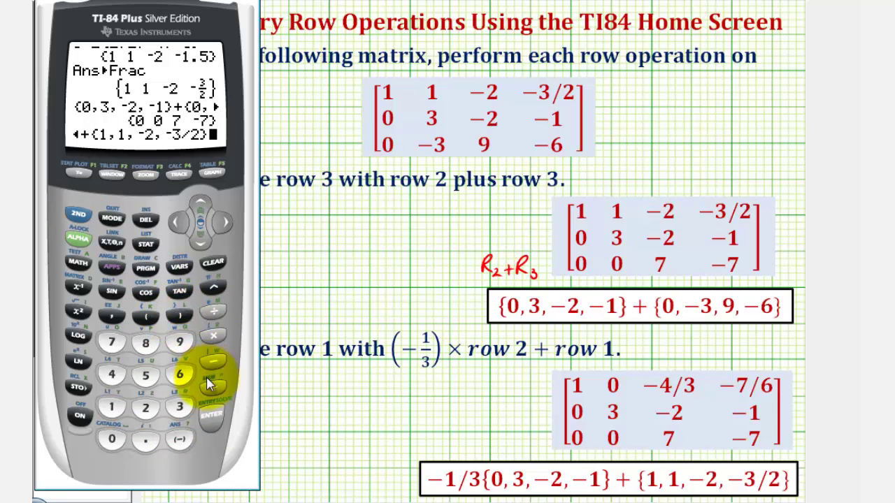
# Evaluate and convert to fractions, giving {1 0 -4/3 -7/6}, then minimize the emulator
pyautogui.click(210, 417)
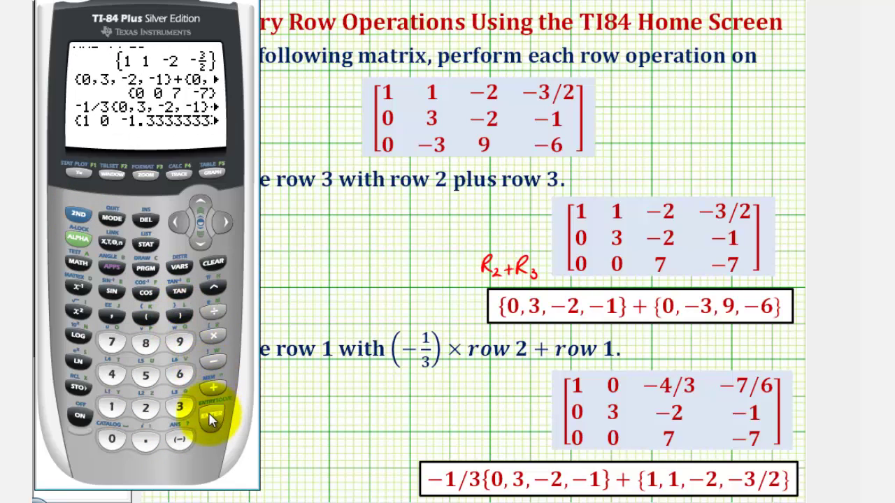
pyautogui.click(78, 262)
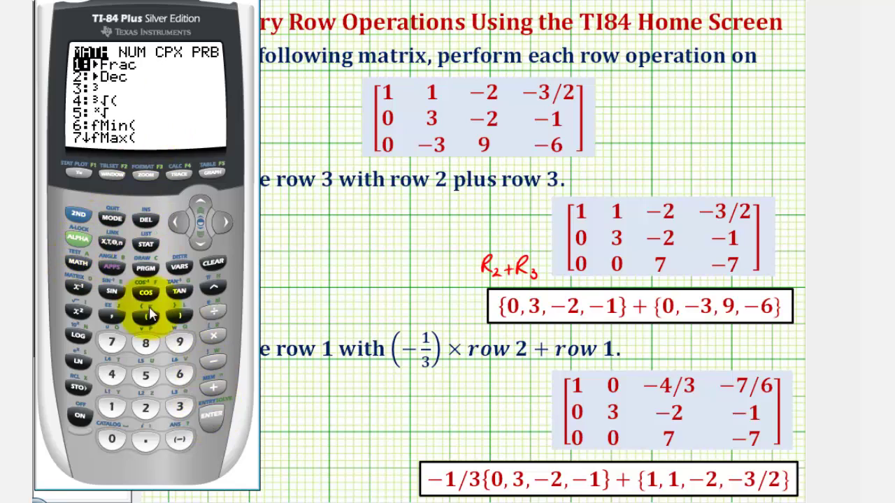
pyautogui.click(210, 416)
pyautogui.click(209, 417)
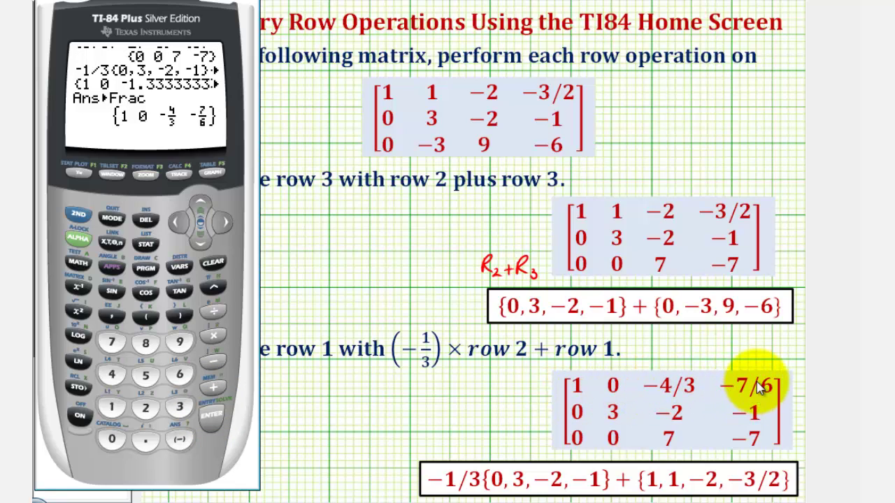
pyautogui.click(213, 2)
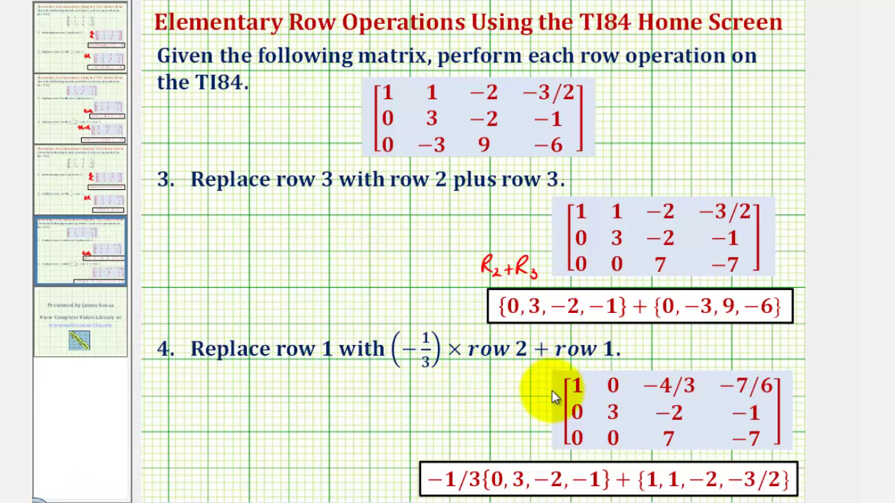
# Handwrite −1/3 R2 + R1 in red beside the step 4 matrix
pyautogui.moveTo(442, 384); pyautogui.dragTo(466, 387)
pyautogui.moveTo(458, 390)
pyautogui.mouseDown()
pyautogui.moveTo(460, 398)
pyautogui.moveTo(508, 387)
pyautogui.mouseUp()
pyautogui.moveTo(502, 382)
pyautogui.mouseDown()
pyautogui.moveTo(502, 392)
pyautogui.moveTo(518, 394)
pyautogui.mouseUp()
pyautogui.moveTo(520, 377); pyautogui.dragTo(535, 399)
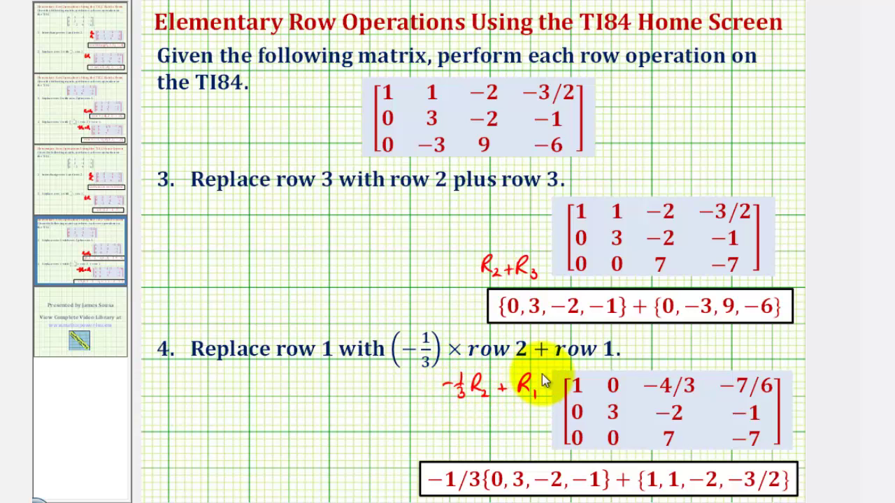